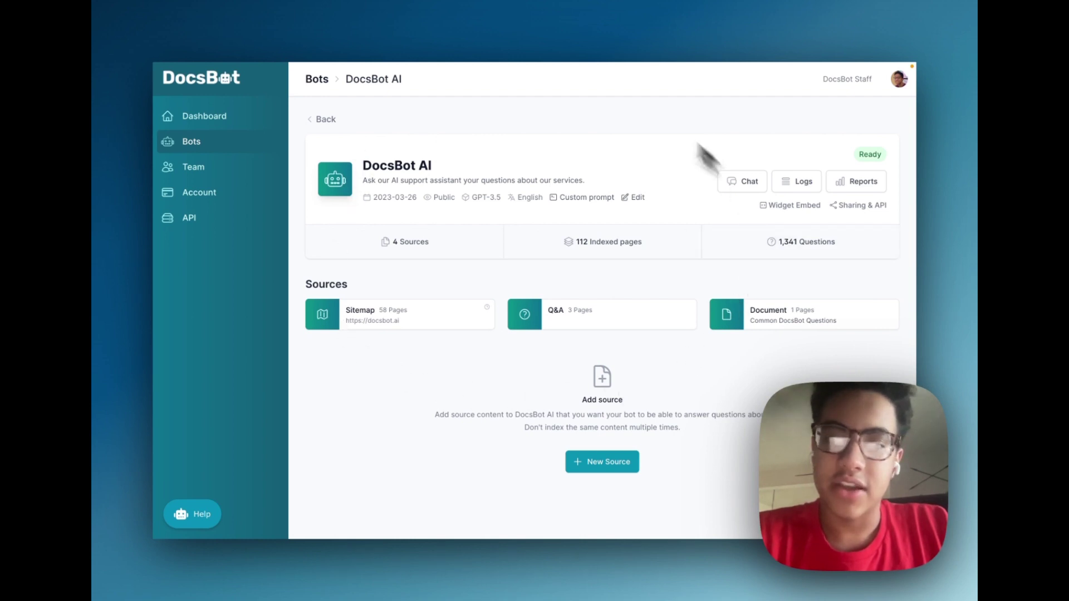
Copy the DocsBot widget's iframe embed code, then place the cursor below the Notion Tip
left_click(794, 205)
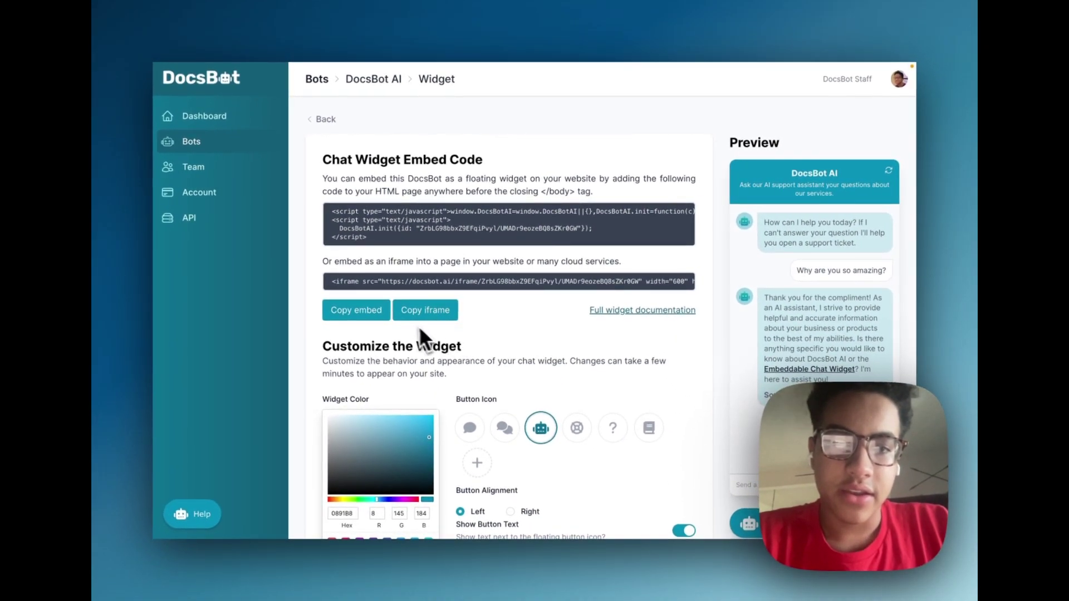
left_click(431, 313)
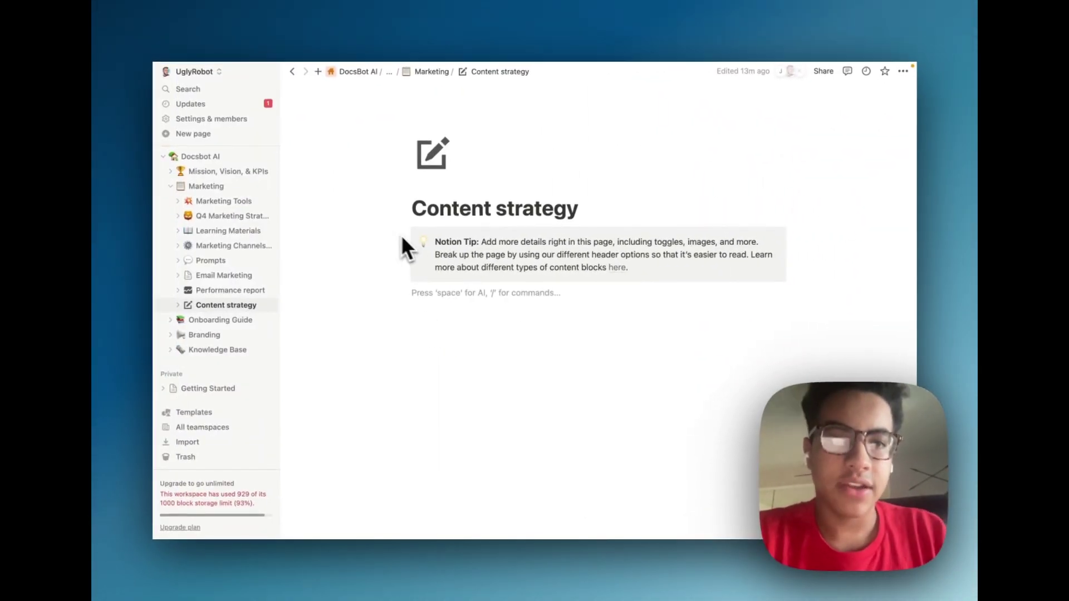
left_click(429, 321)
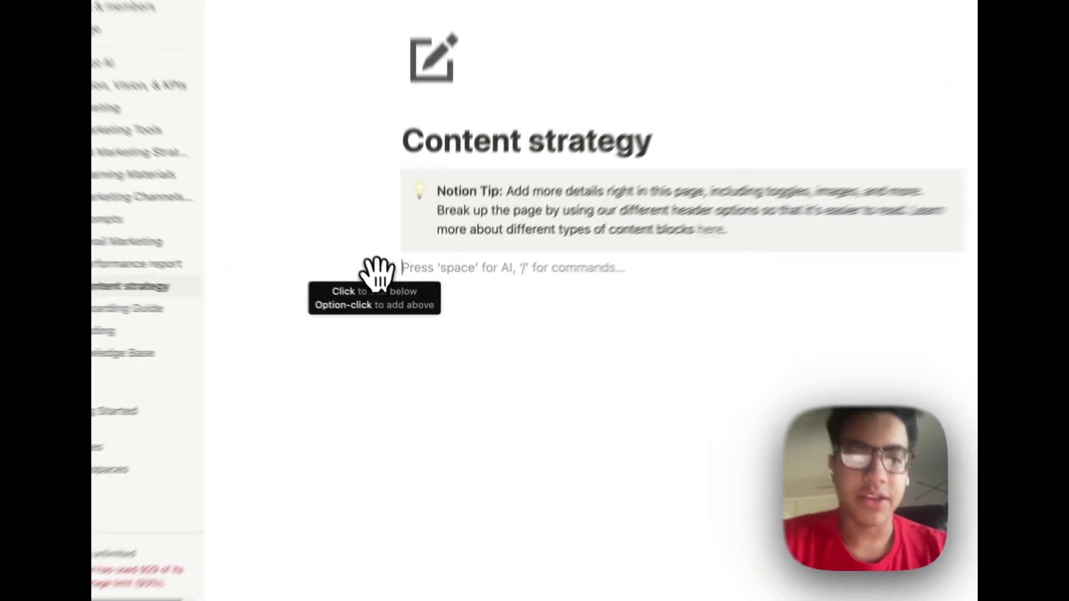
Insert an Embed block and paste the DocsBot iframe code as its link
left_click(393, 292)
type("e")
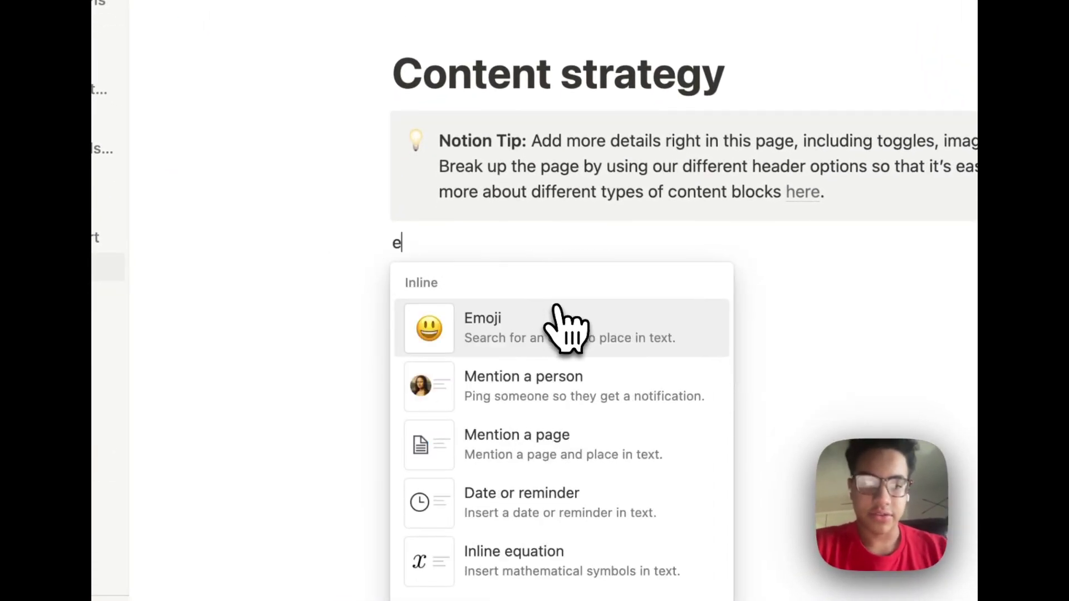
type("mb")
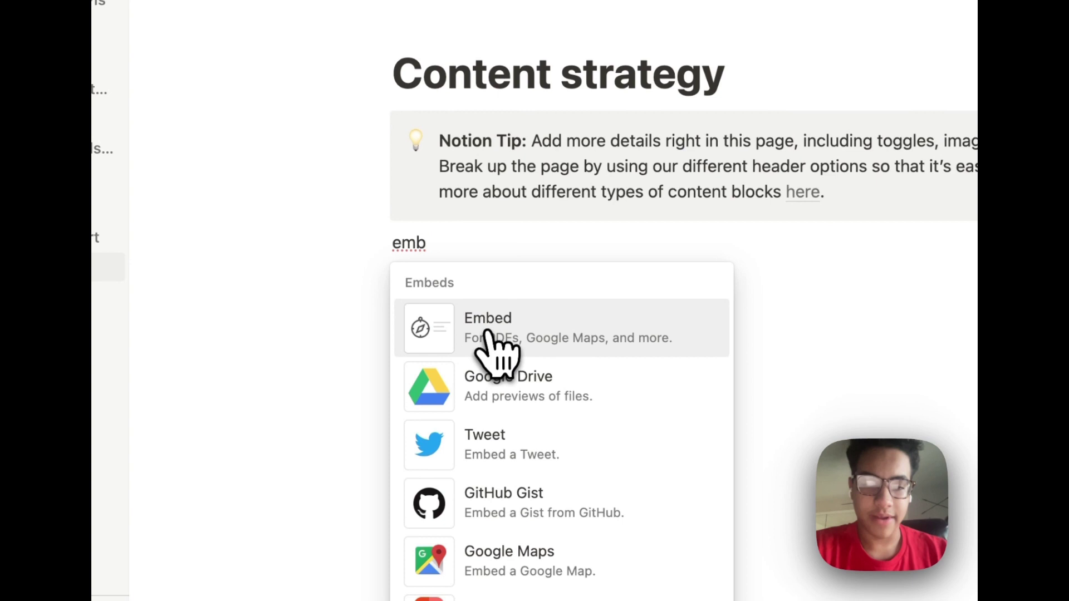
left_click(500, 349)
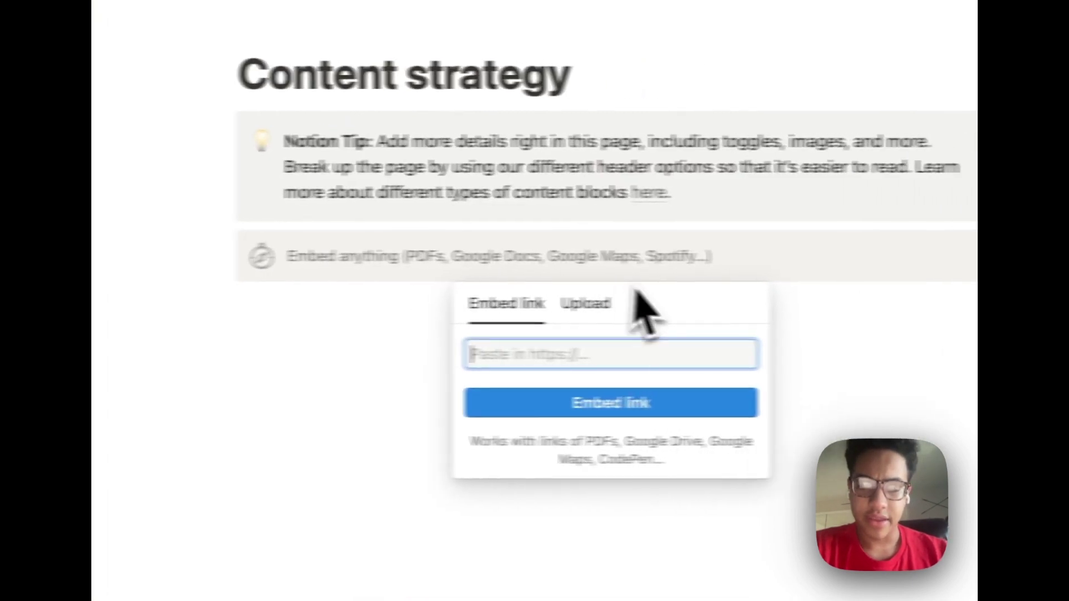
key("super+v")
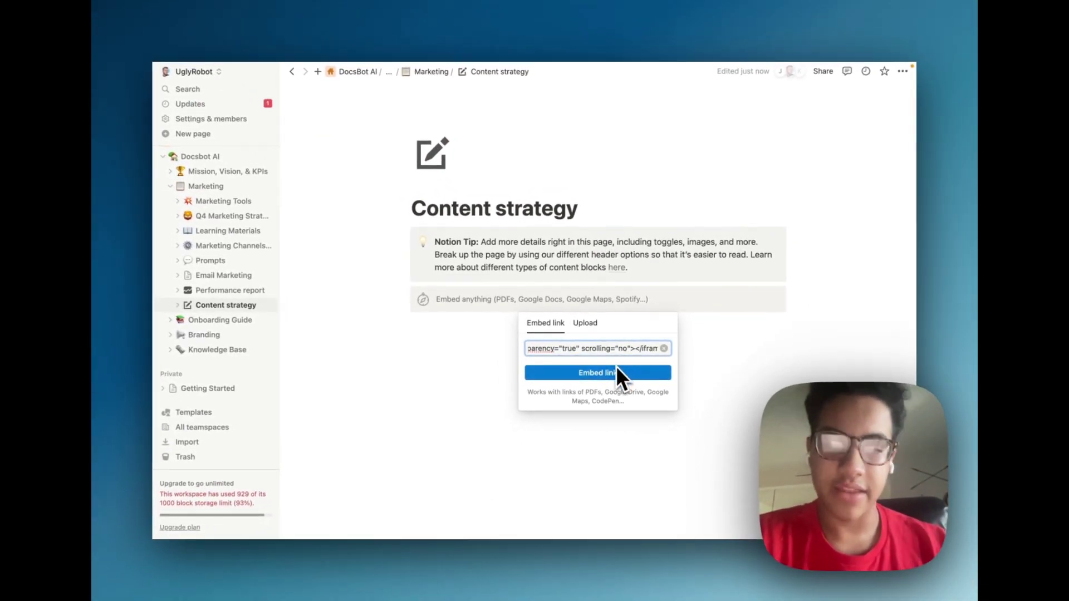
Load the DocsBot embed, then resize it into a taller, wider chat box
left_click(602, 373)
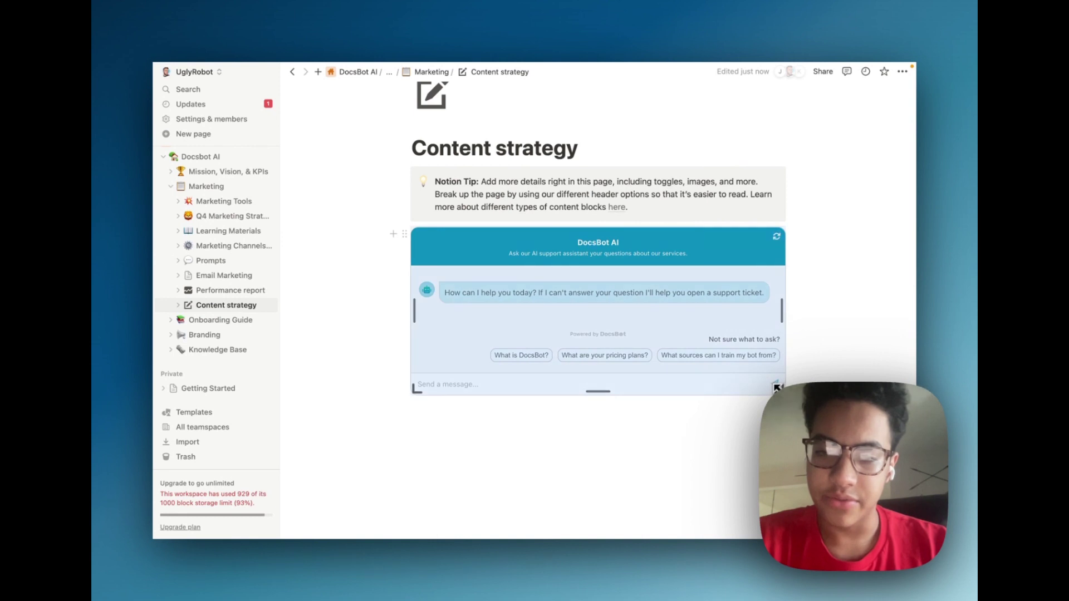
left_click_drag(778, 387, 744, 506)
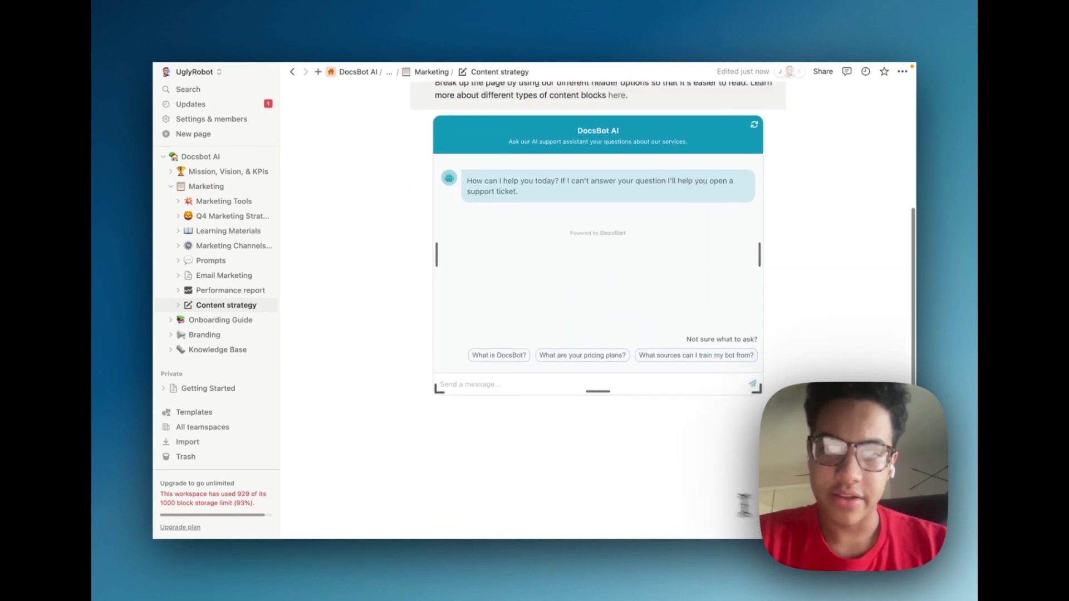
left_click_drag(743, 506, 861, 393)
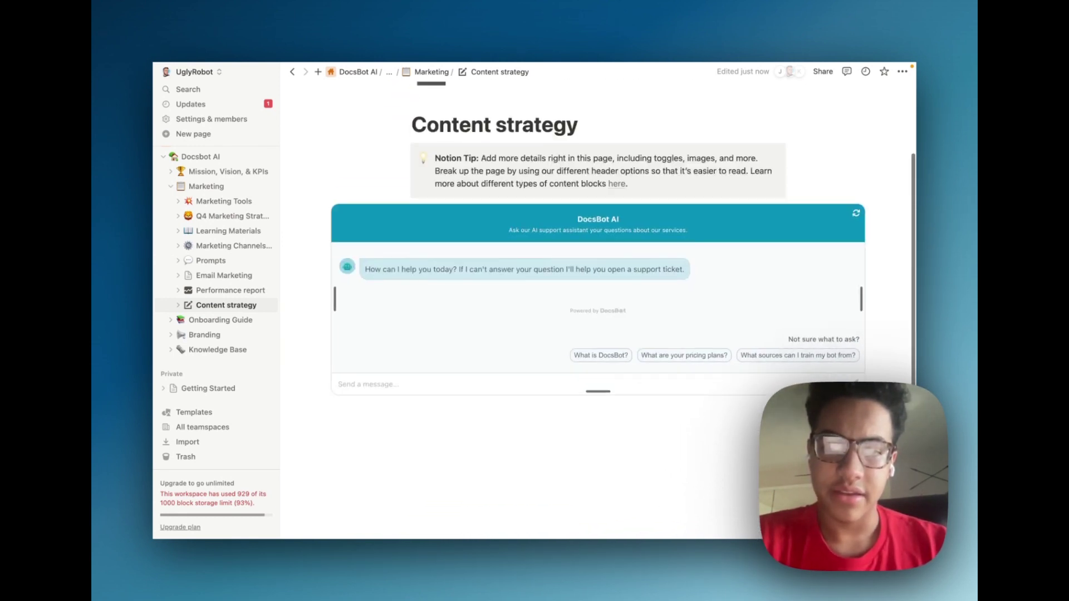
scroll(597, 292, "down", 3)
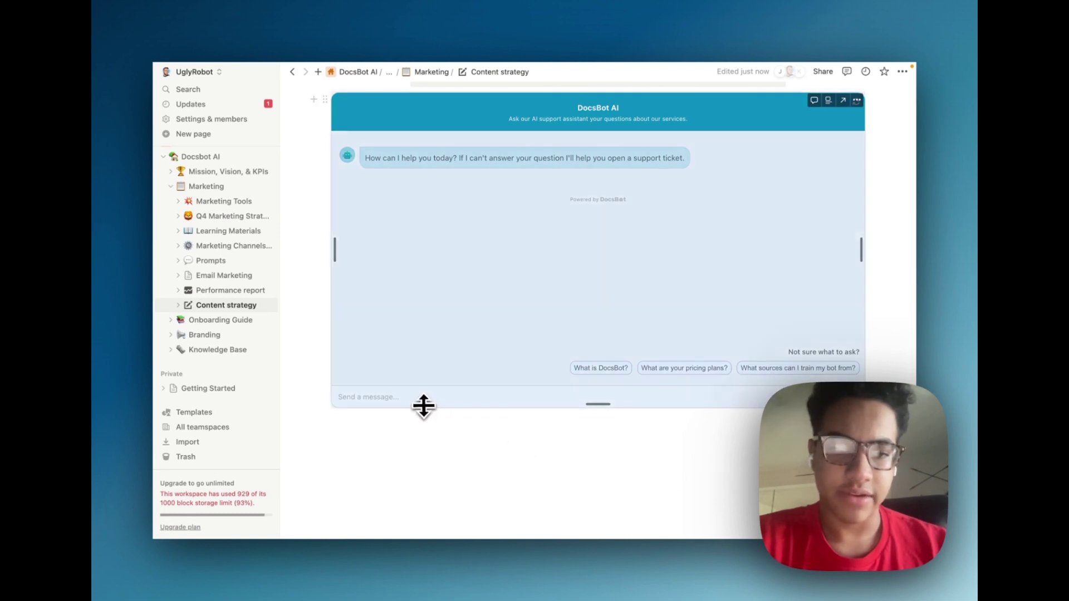
Send 'what is docsbot ai' in the embedded chat and wait for the reply
left_click(404, 418)
type("what is docsbot ai")
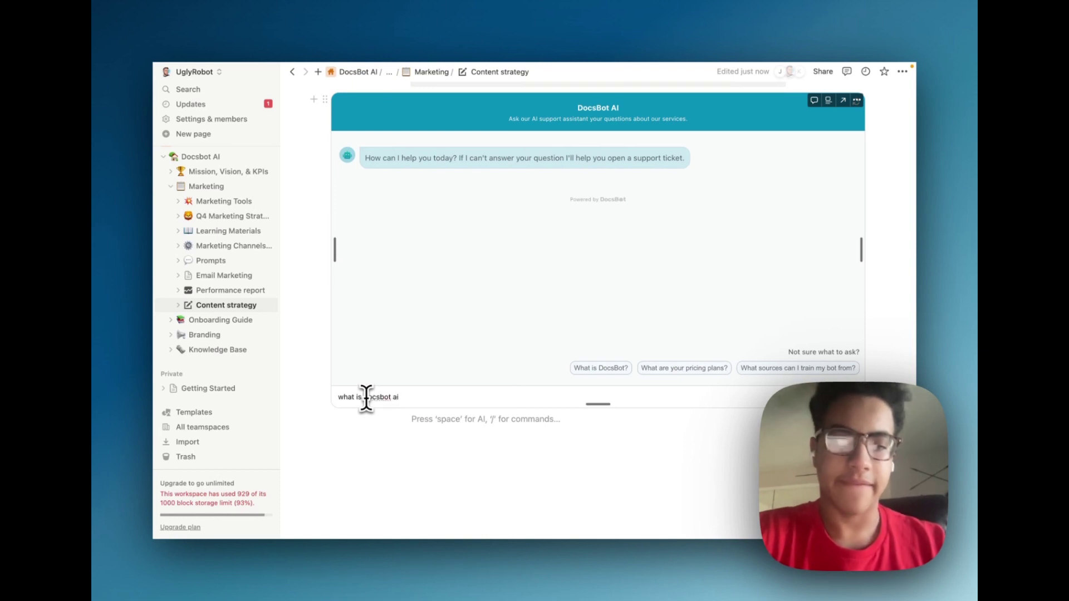
key("Return")
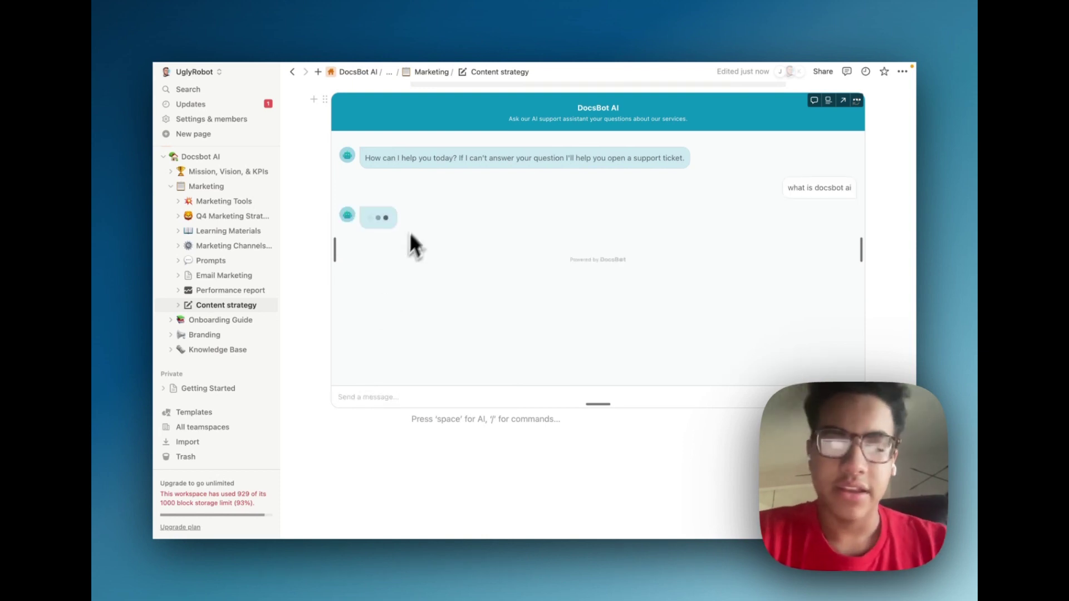
scroll(402, 278, "up", 3)
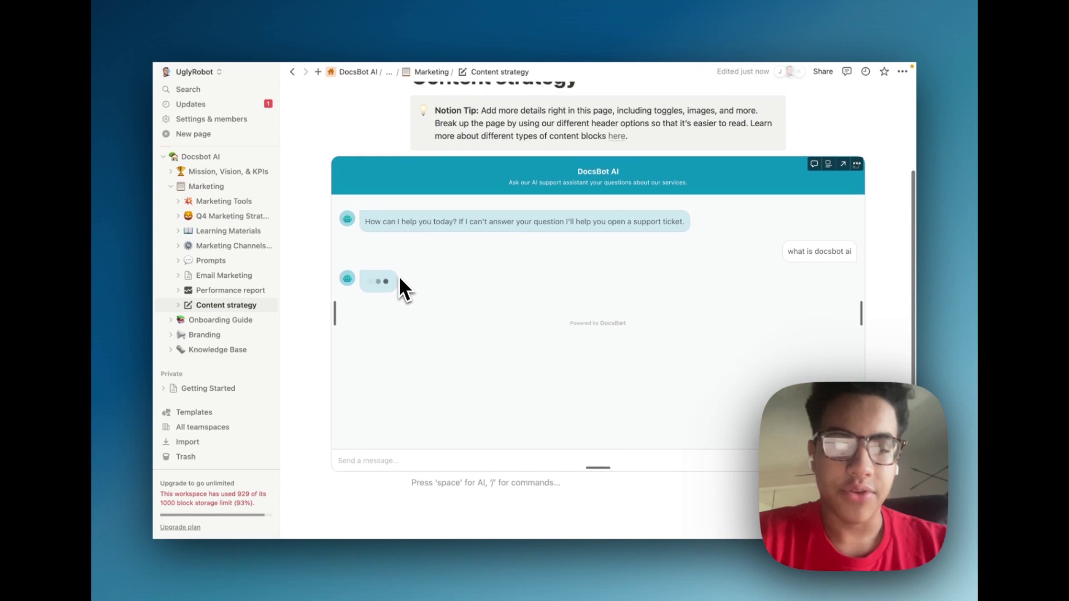
scroll(402, 283, "up", 1)
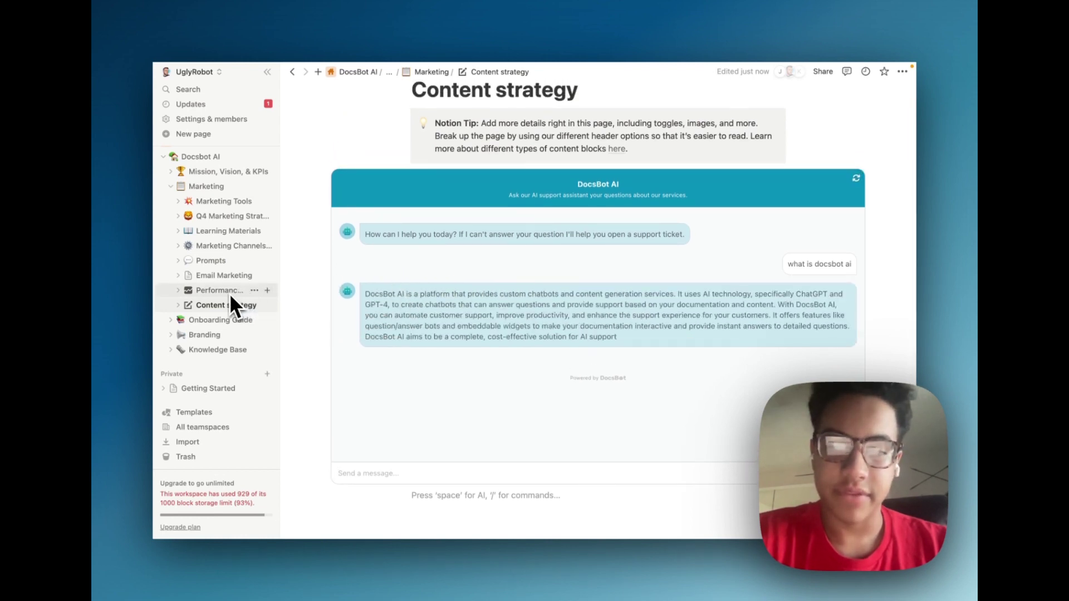